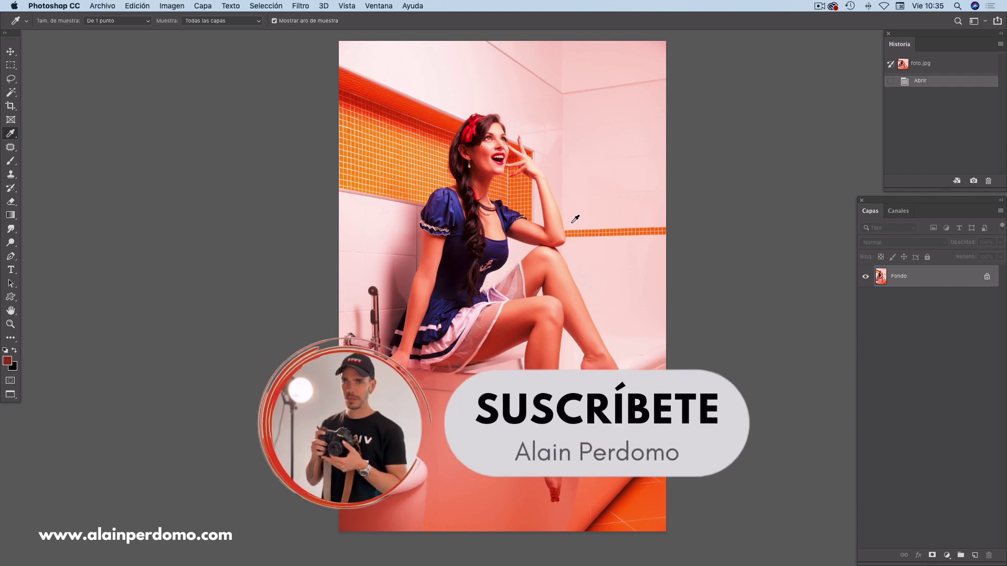
# Duplicate the photo layer and select a square patch of the upper-right white wall
pyautogui.moveTo(580, 216); pyautogui.dragTo(578, 215)
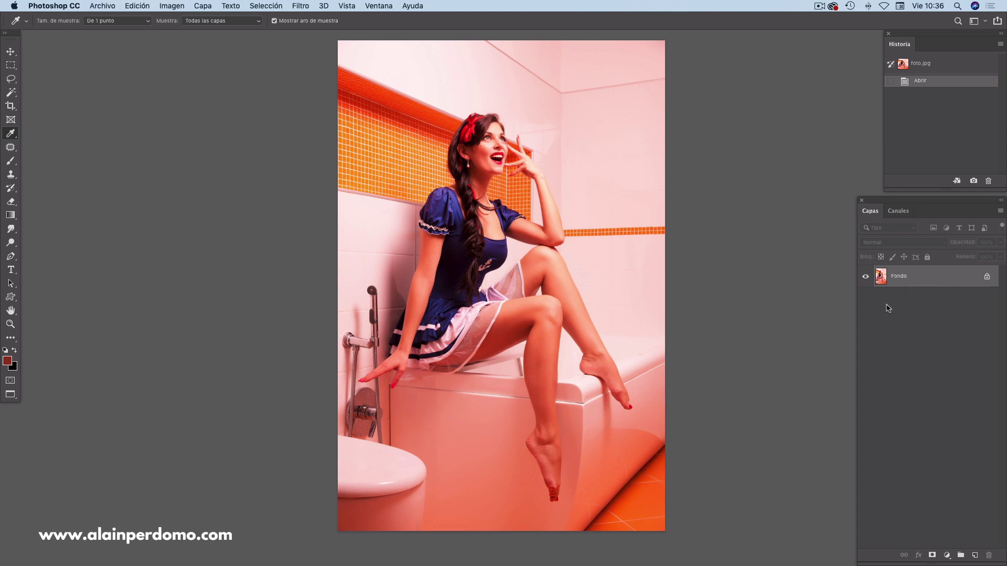
pyautogui.press('super+j')
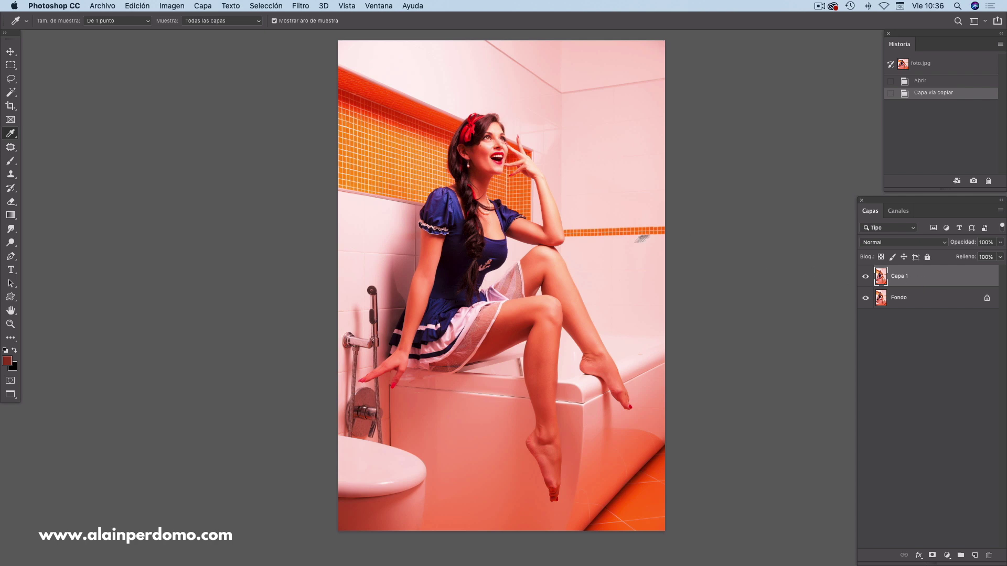
pyautogui.click(13, 67)
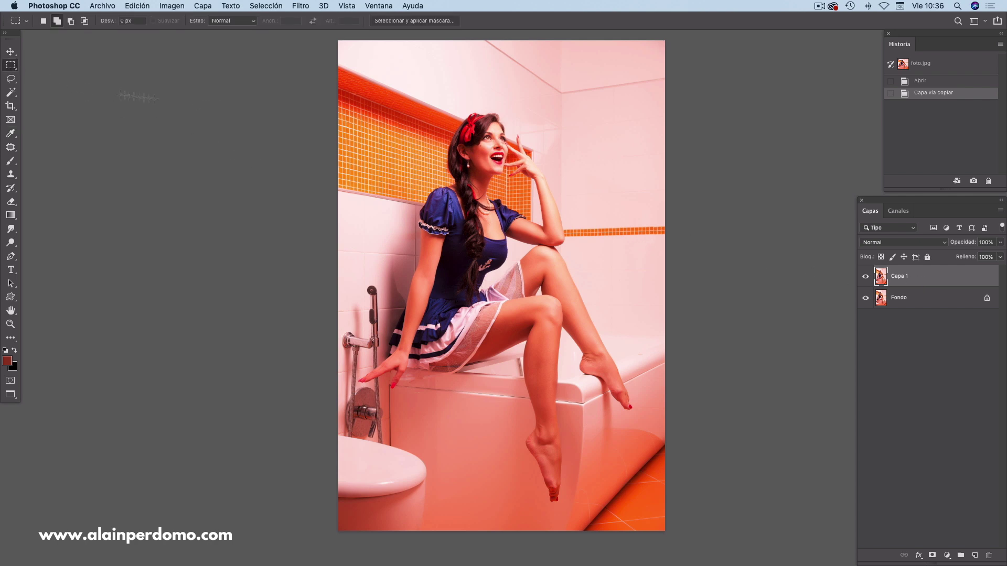
pyautogui.moveTo(573, 120); pyautogui.dragTo(640, 182)
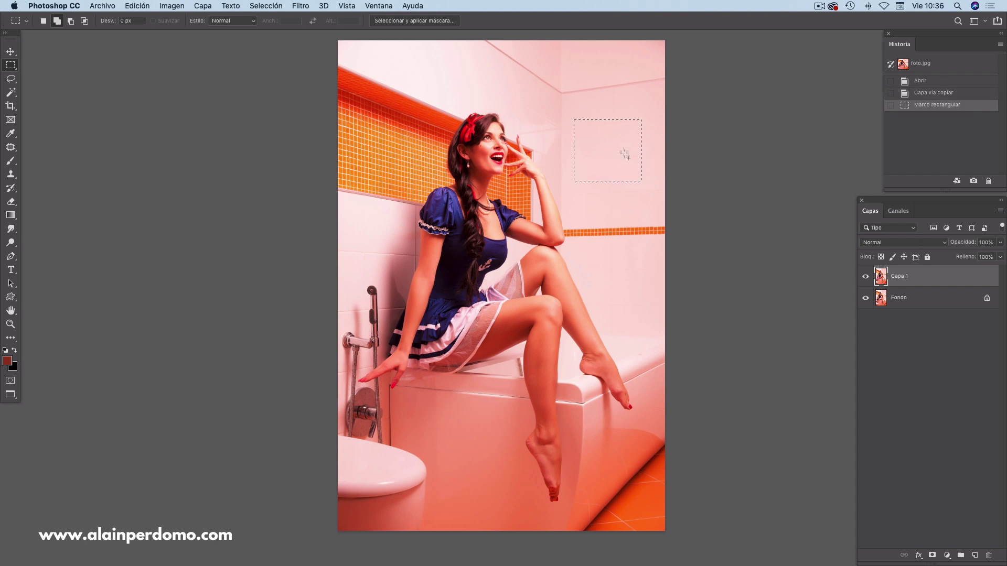
# Fill the selection with 50% gray on a new layer, Capa 2, deselect, and move it higher
pyautogui.click(975, 555)
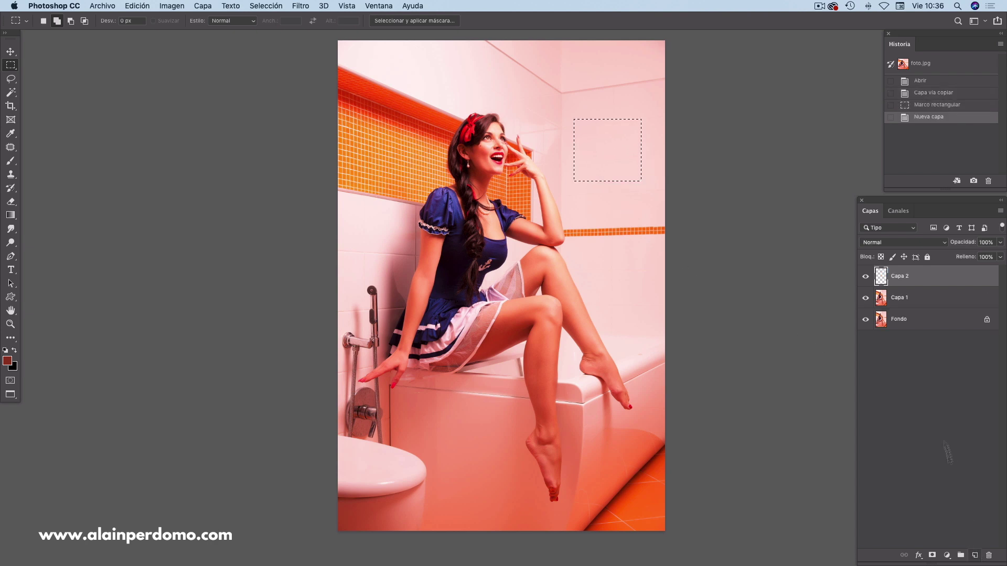
pyautogui.click(137, 6)
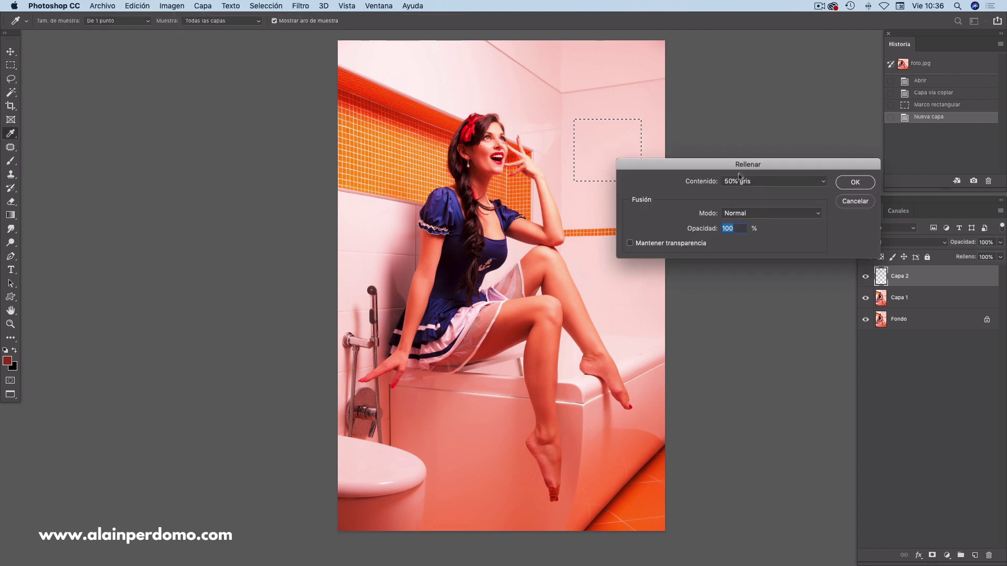
pyautogui.click(846, 186)
pyautogui.press('m')
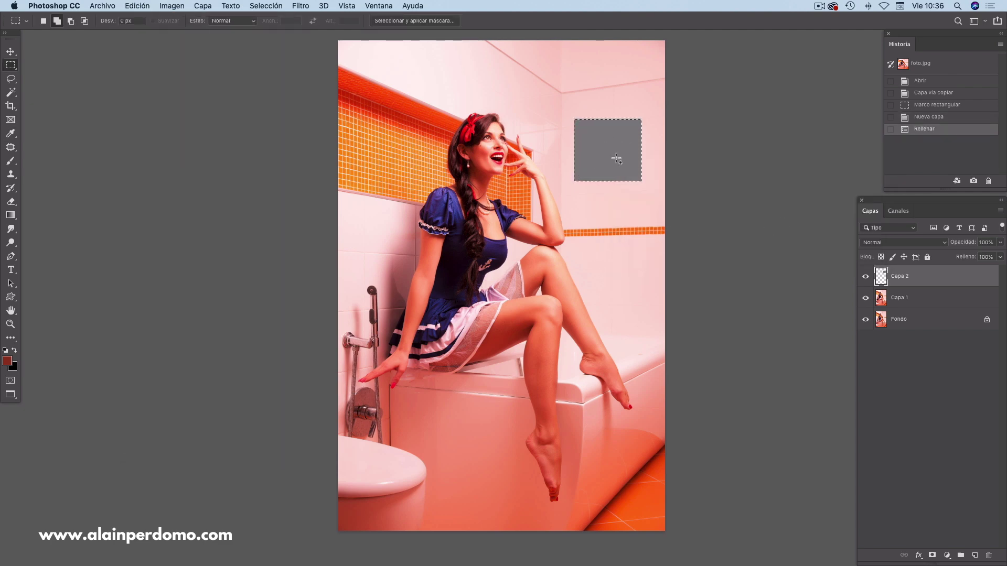
pyautogui.click(617, 162)
pyautogui.press('v')
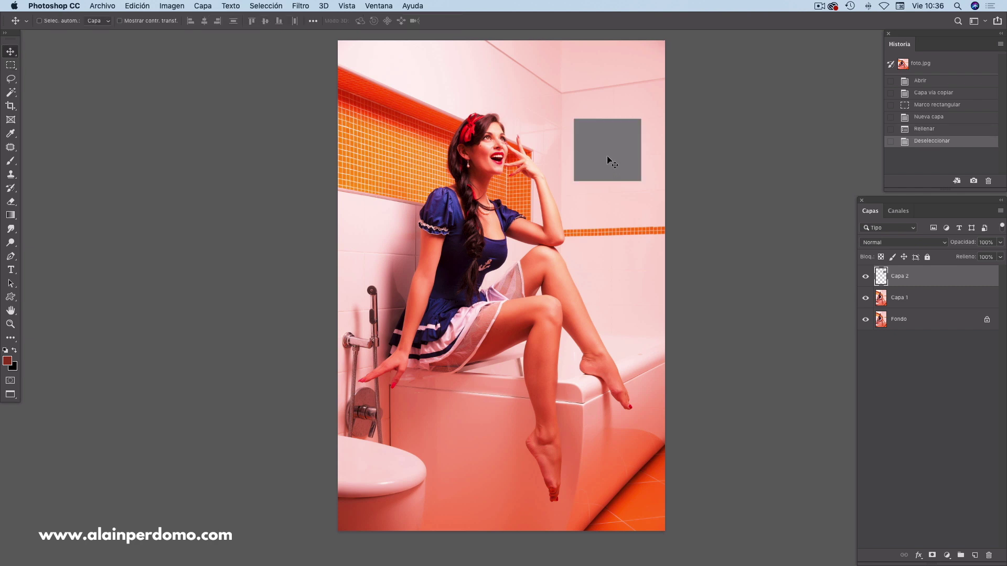
pyautogui.moveTo(607, 142); pyautogui.dragTo(605, 126)
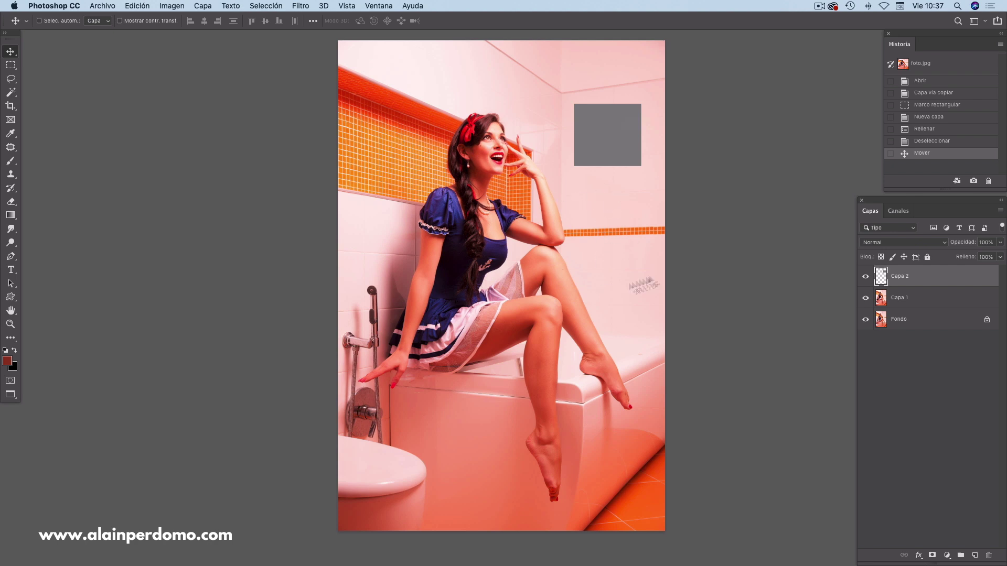
# Nudge the 50% gray square on Capa 2 slightly back down
pyautogui.moveTo(605, 133); pyautogui.dragTo(606, 140)
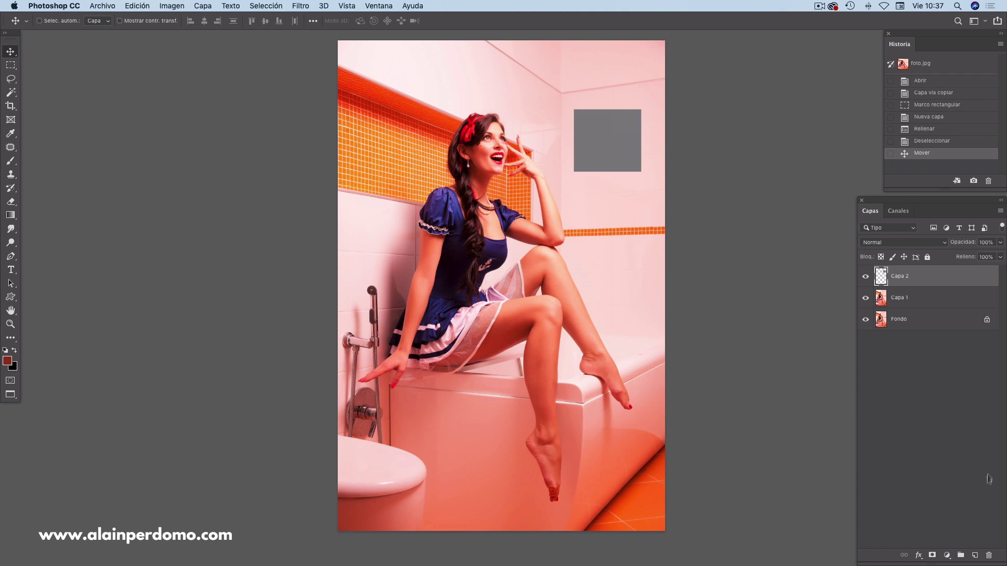
# Add the Curves adjustment layer Curvas 1 above Capa 2 and target its curve settings
pyautogui.click(947, 555)
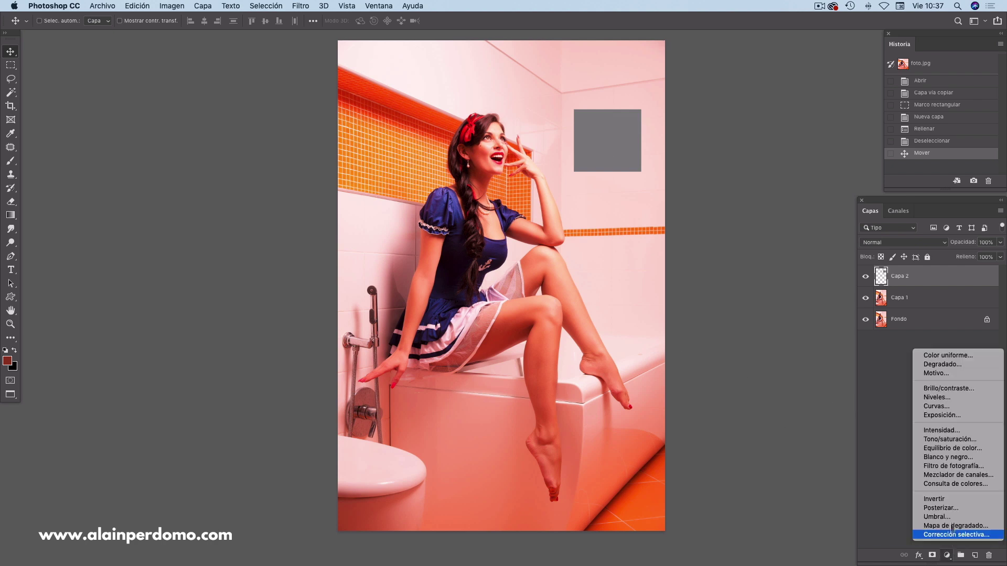
pyautogui.click(947, 407)
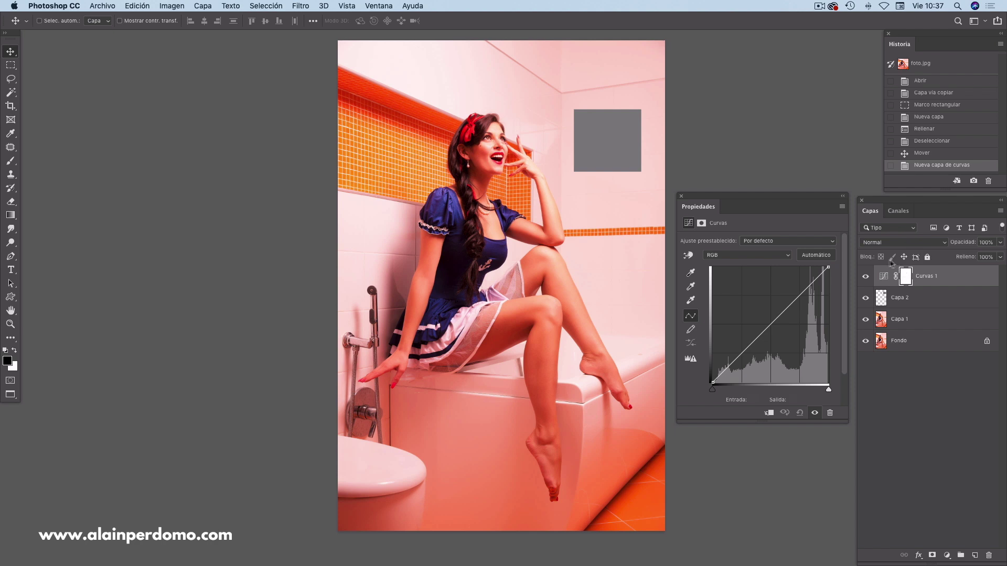
pyautogui.click(886, 282)
pyautogui.click(10, 137)
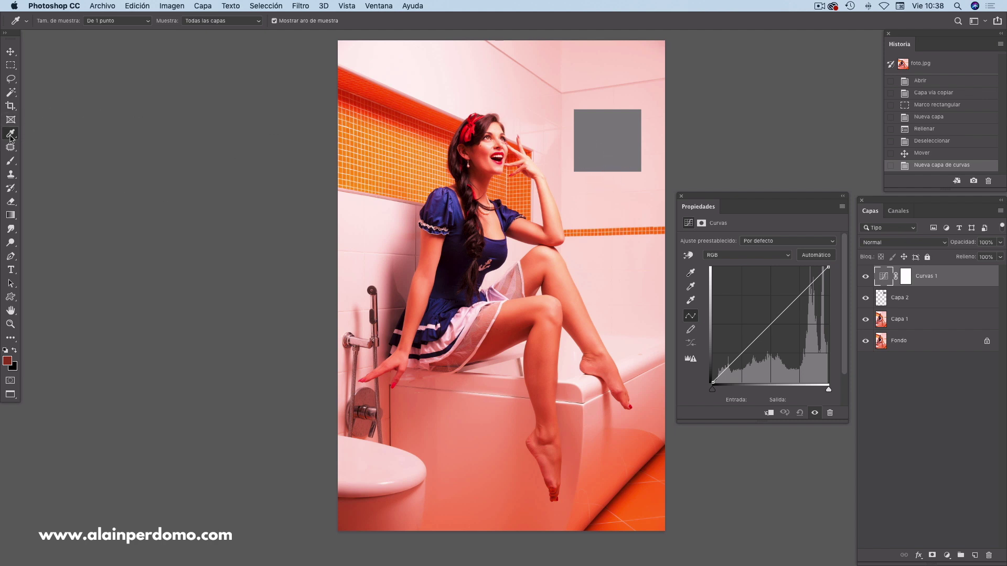
# Set the Curves gray-point target to 808080 without saving it as the default
pyautogui.click(691, 288)
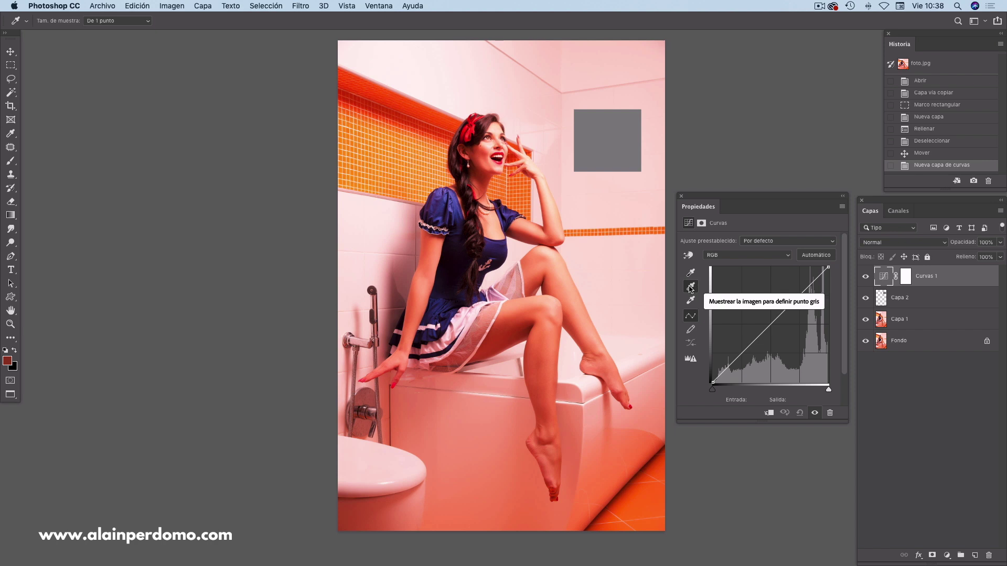
pyautogui.doubleClick(691, 287)
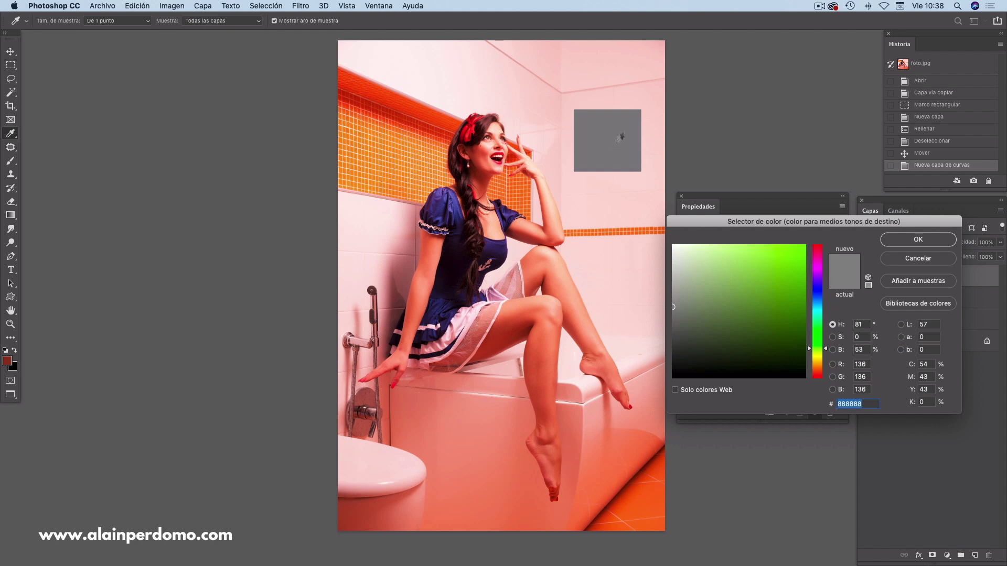
pyautogui.click(610, 137)
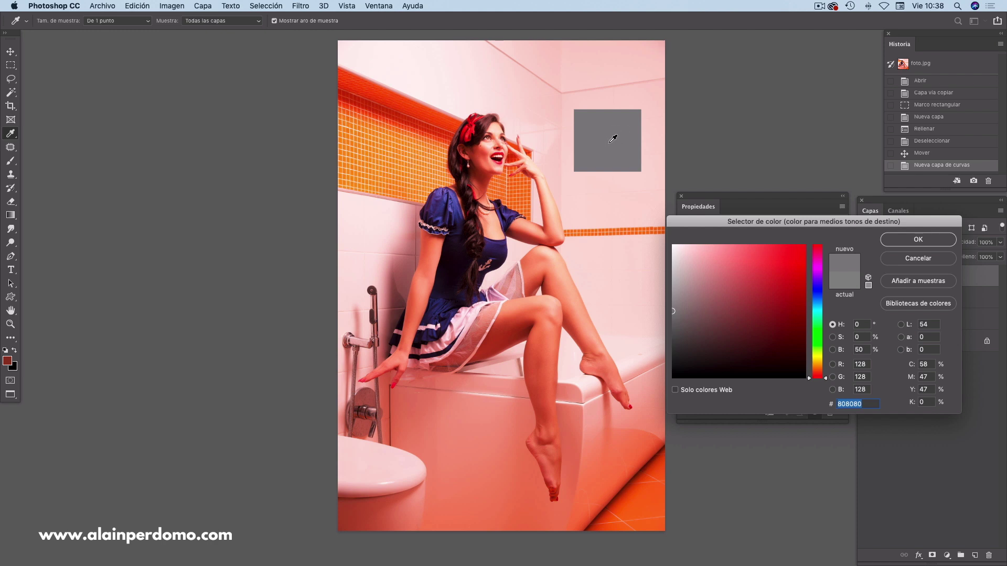
pyautogui.click(913, 242)
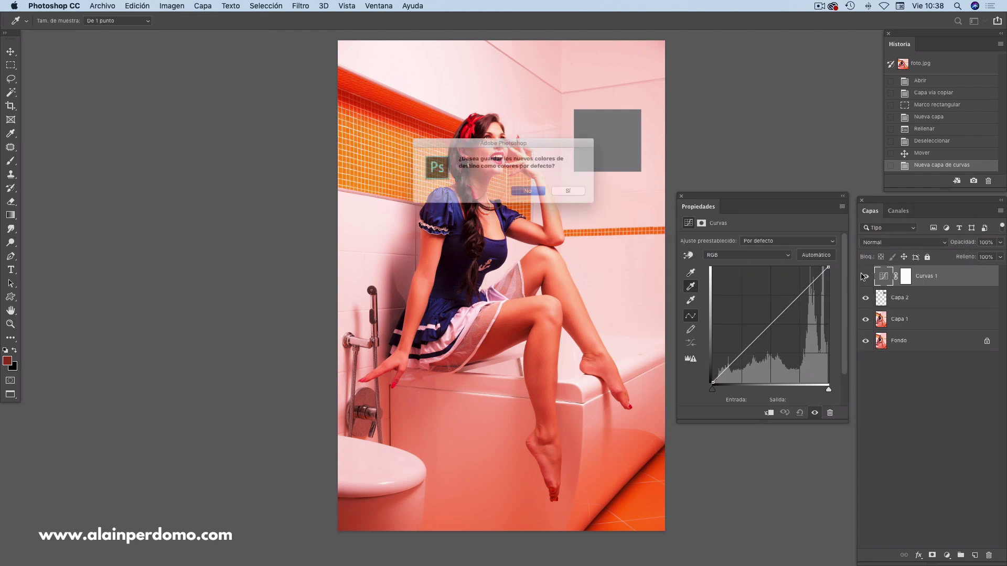
pyautogui.click(531, 196)
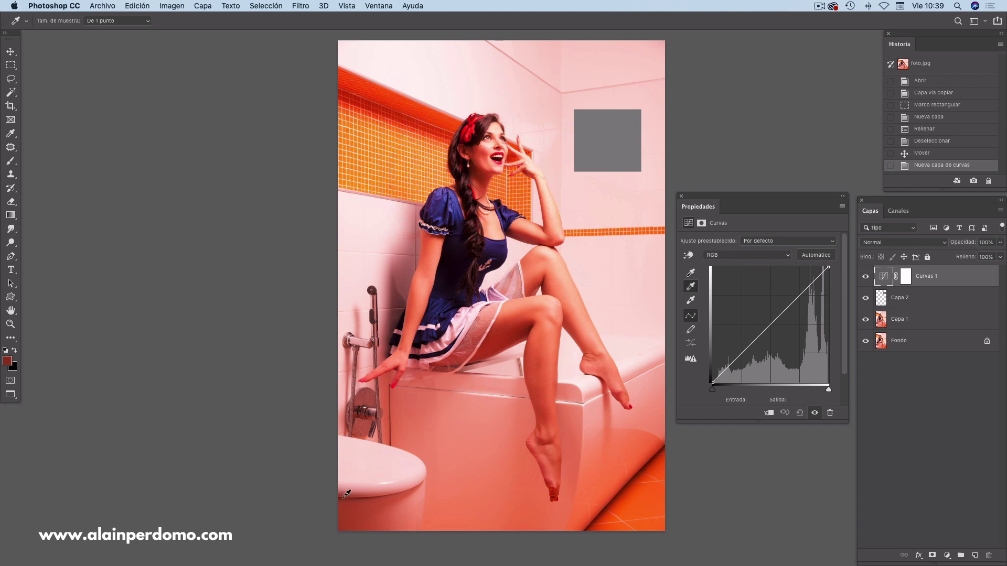
# Neutralize the reddish cast by sampling a gray point, then hide the sample square layer
pyautogui.click(345, 496)
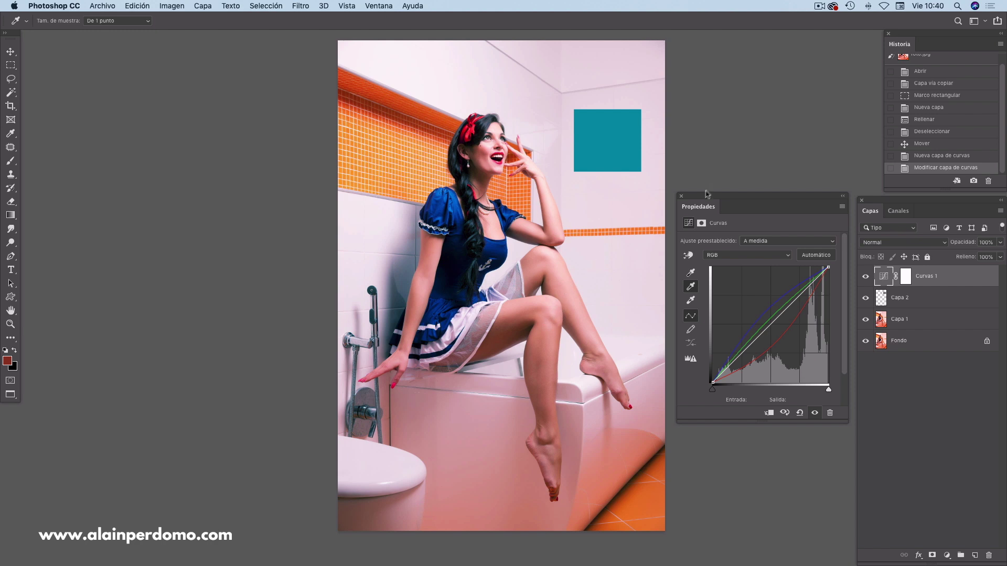
pyautogui.click(682, 196)
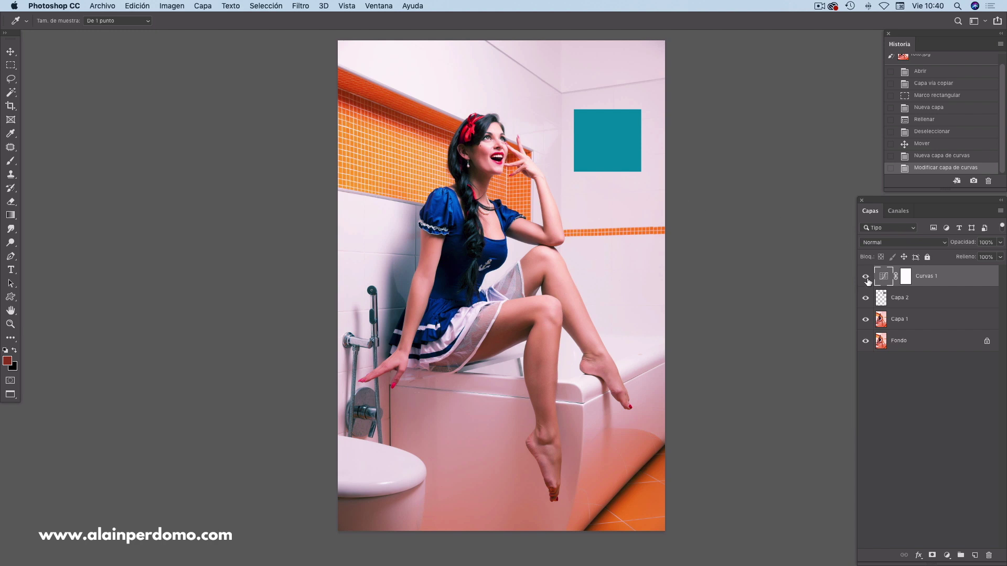
pyautogui.click(865, 298)
# Delete the sample square layer Capa 2 and reset colours to default black and white
pyautogui.moveTo(884, 305); pyautogui.dragTo(989, 549)
pyautogui.press('i')
pyautogui.press('d')
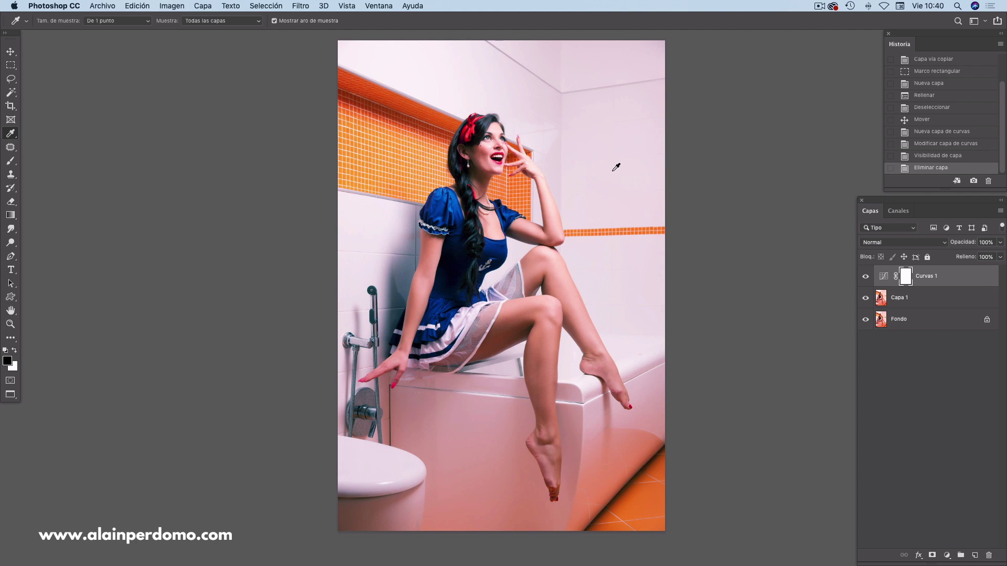
# Toggle Curvas 1 off and on twice to compare before and after the correction
pyautogui.click(865, 277)
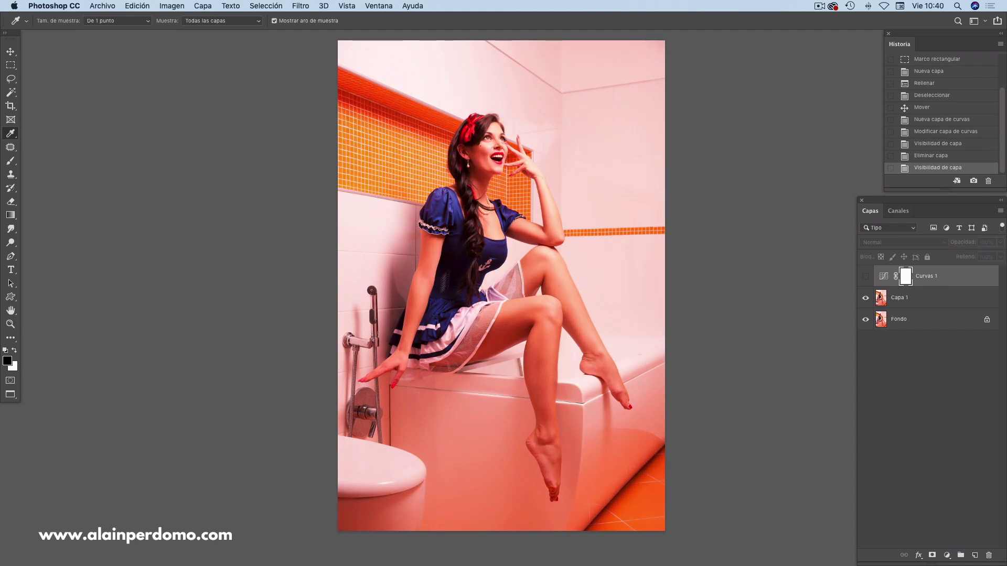
pyautogui.click(865, 276)
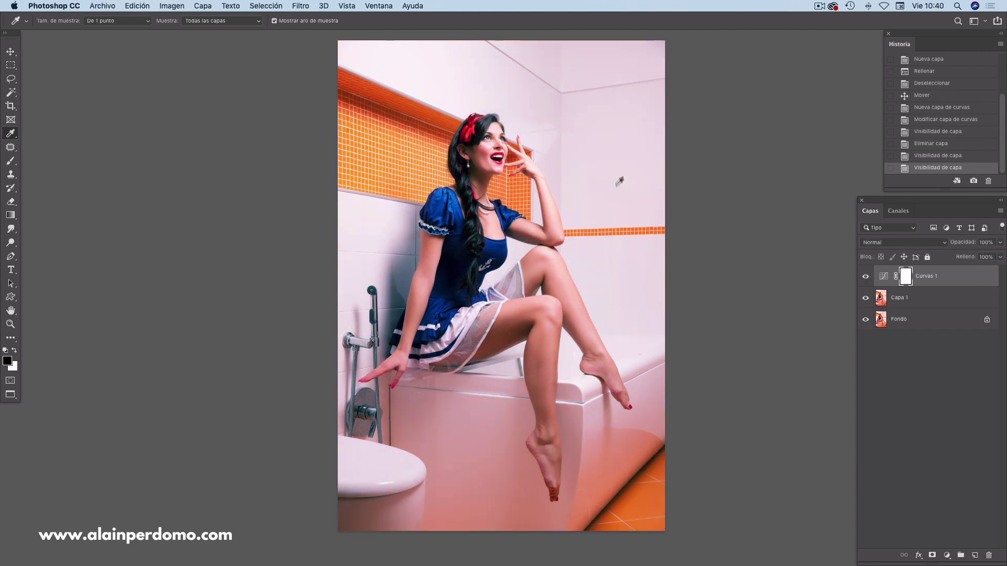
pyautogui.click(866, 278)
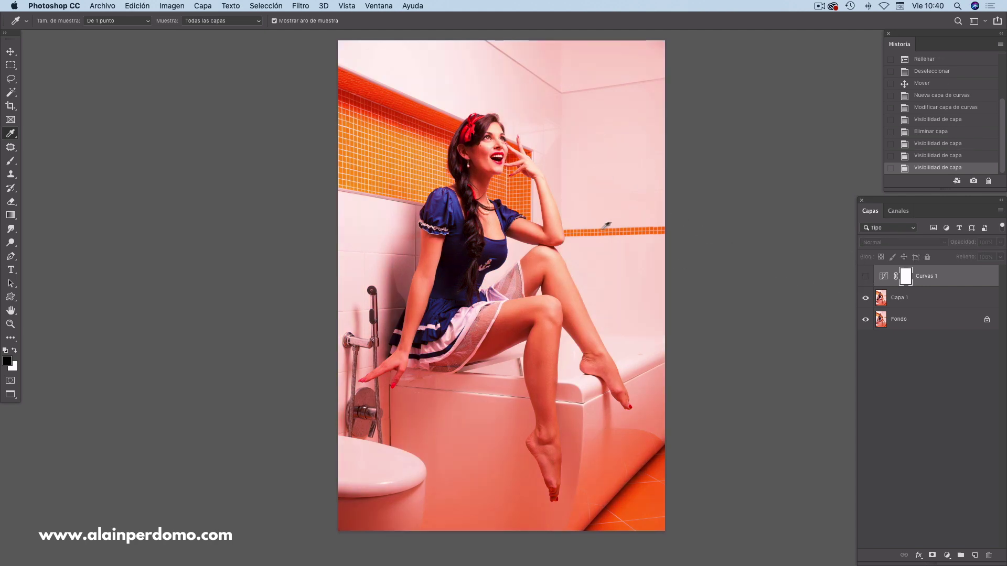
pyautogui.click(865, 277)
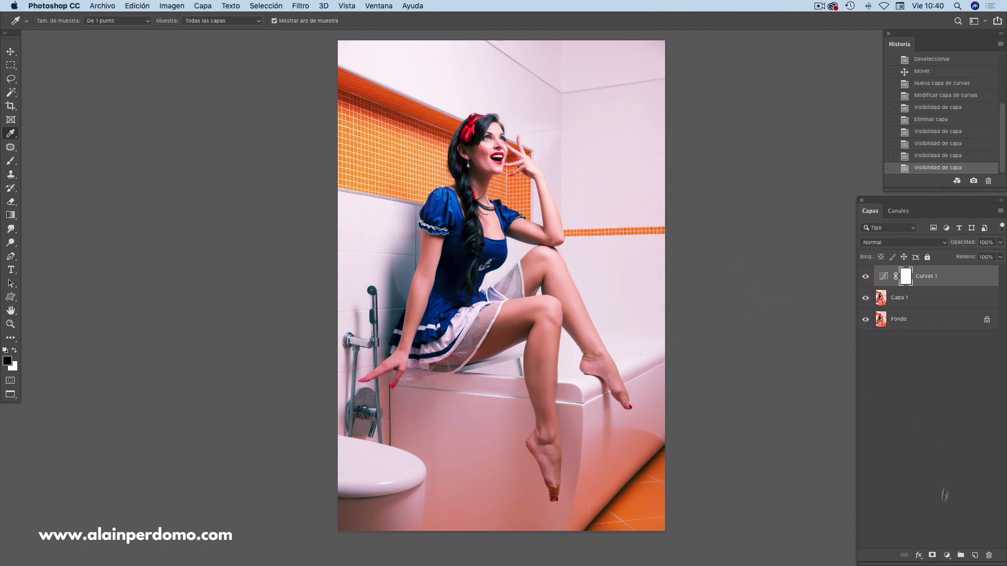
pyautogui.click(947, 556)
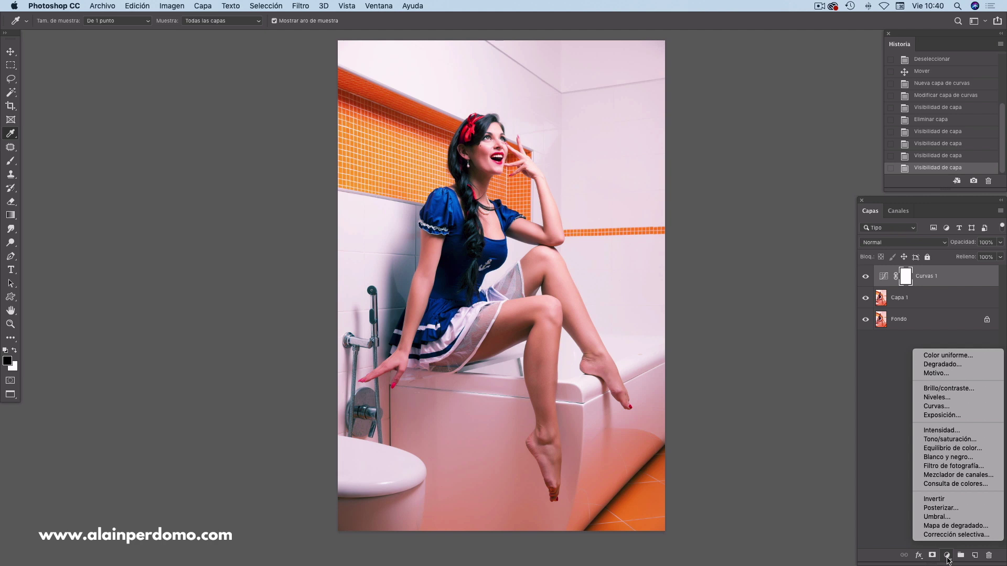
# Add a Color Balance layer with shadows Cyan–Red +10 and Yellow–Blue −10
pyautogui.click(944, 449)
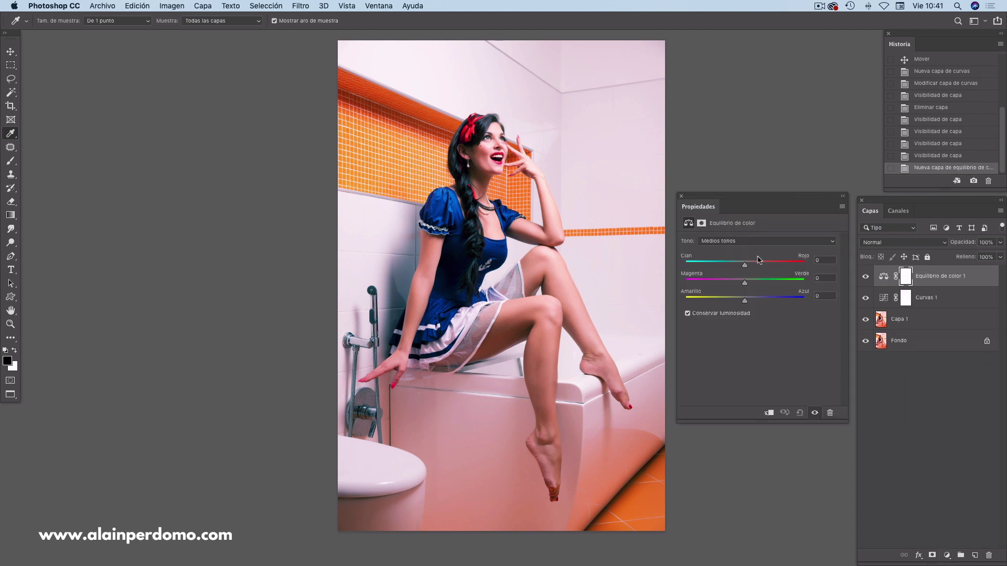
pyautogui.click(764, 241)
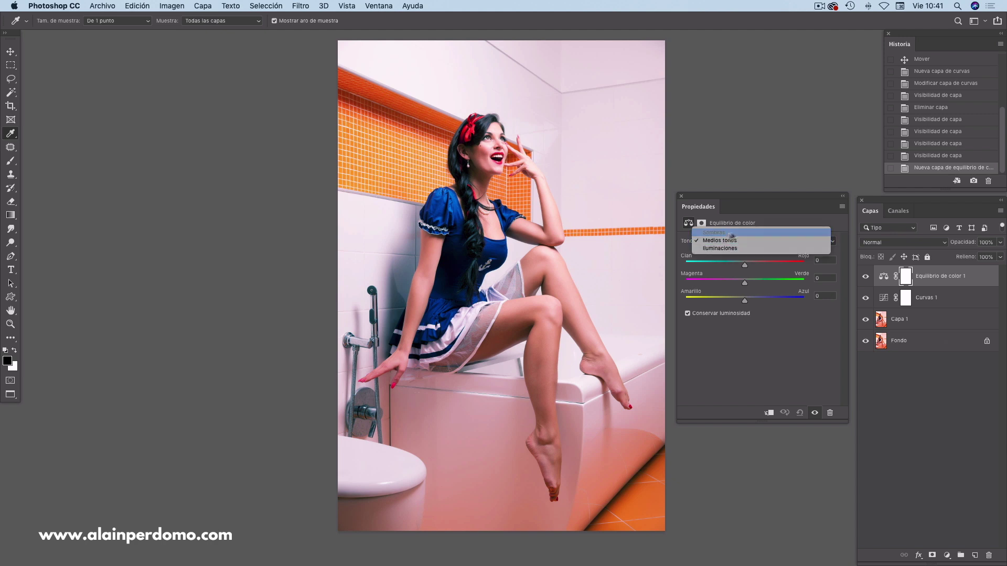
pyautogui.click(731, 234)
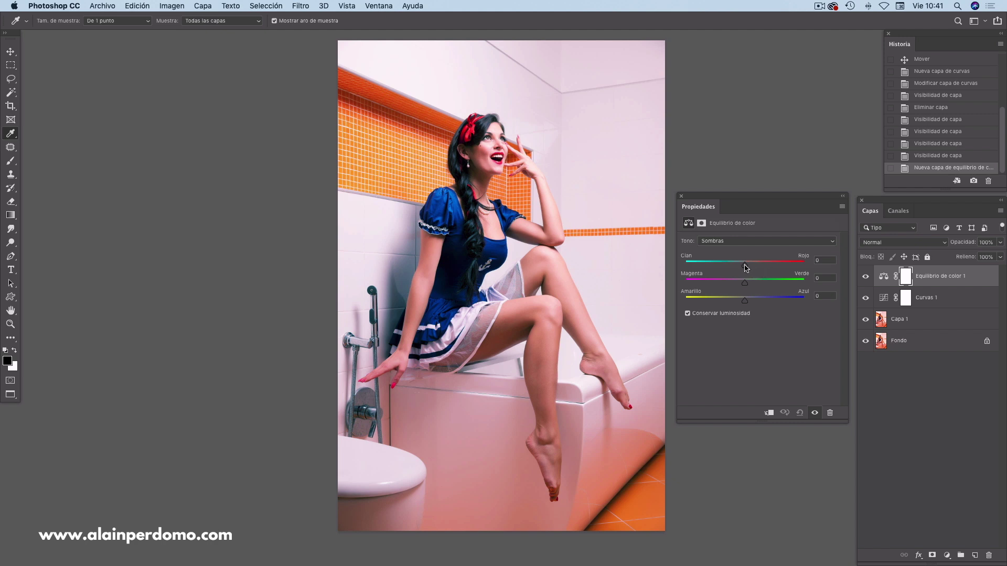
pyautogui.moveTo(744, 301); pyautogui.dragTo(732, 302)
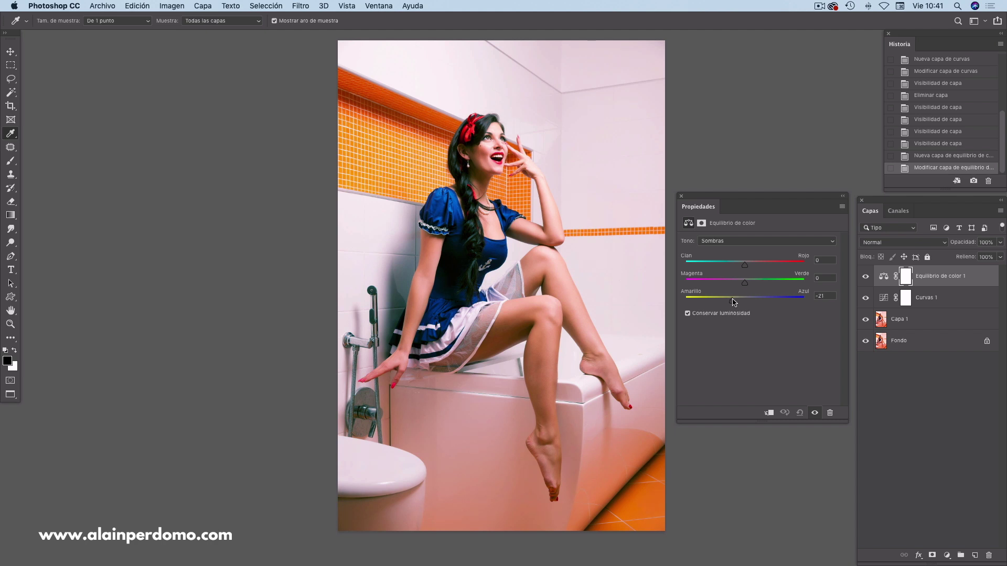
pyautogui.moveTo(735, 302); pyautogui.dragTo(739, 302)
pyautogui.moveTo(745, 267); pyautogui.dragTo(750, 266)
# Set midtones Cyan–Red −5 and Yellow–Blue −13, then toggle the layer to compare
pyautogui.click(745, 242)
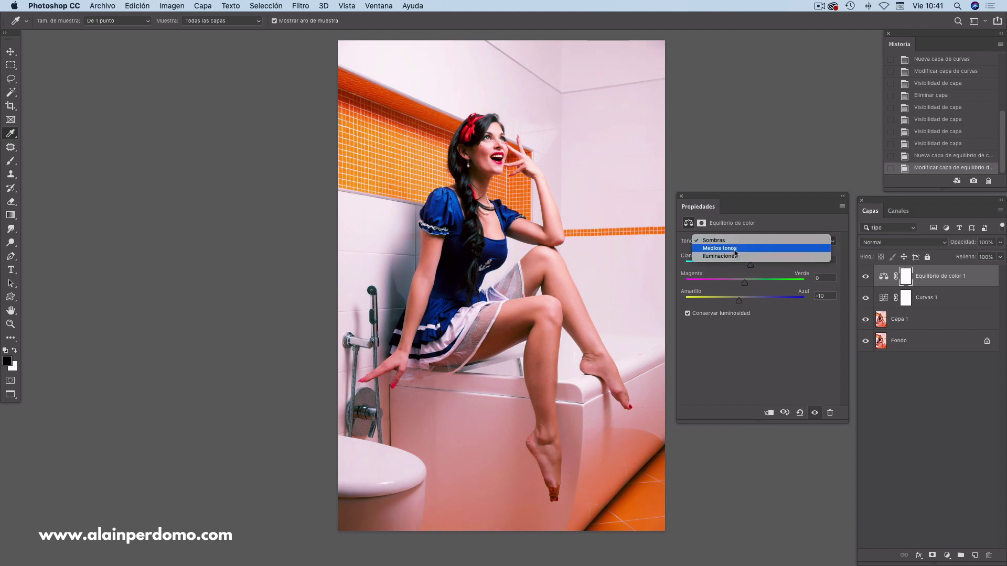
pyautogui.press('Return')
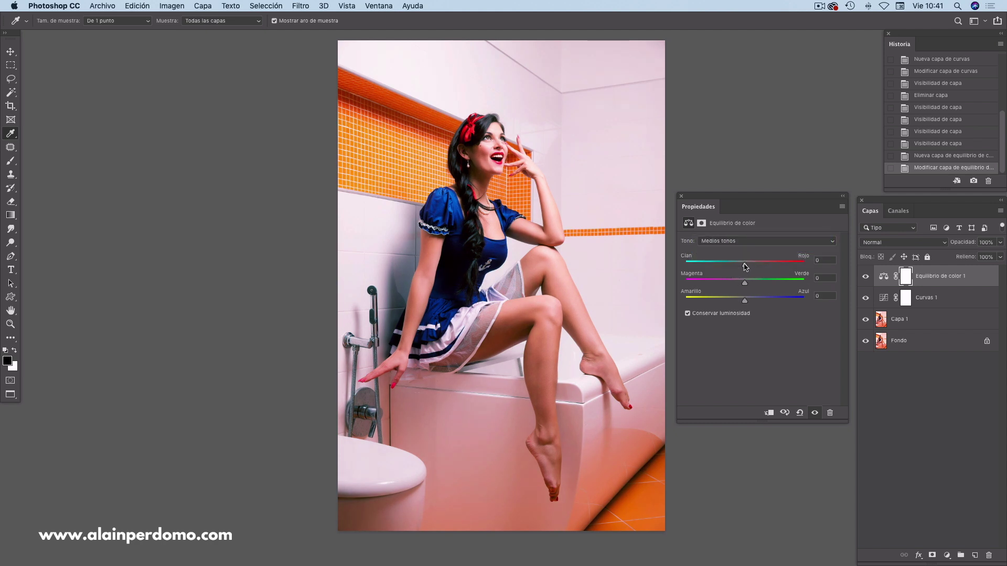
pyautogui.moveTo(746, 268); pyautogui.dragTo(742, 266)
pyautogui.moveTo(744, 301); pyautogui.dragTo(737, 302)
pyautogui.click(682, 196)
pyautogui.click(866, 277)
pyautogui.click(866, 277)
pyautogui.click(866, 277)
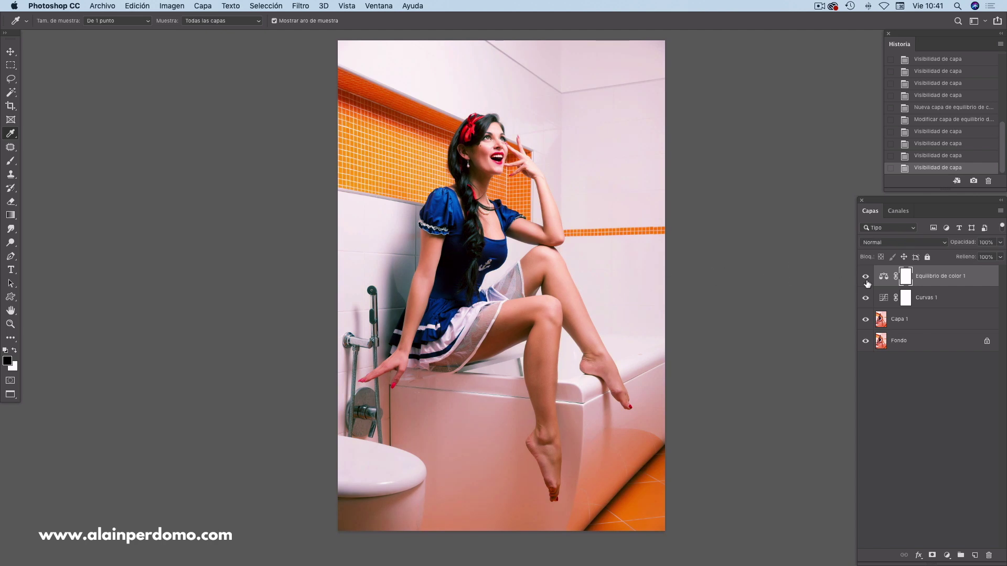
pyautogui.click(866, 277)
pyautogui.click(865, 277)
pyautogui.click(865, 298)
pyautogui.click(865, 299)
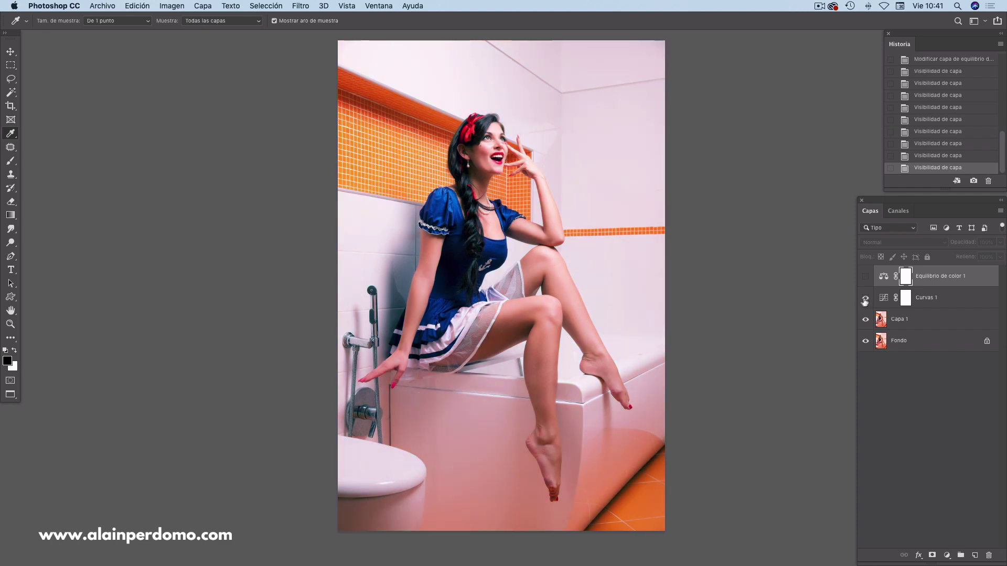
pyautogui.click(865, 299)
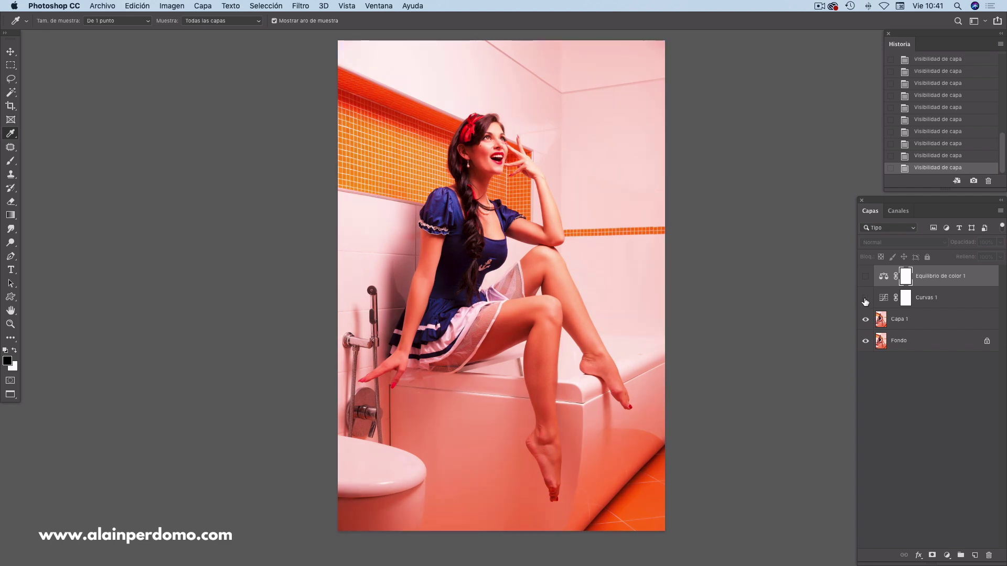
pyautogui.click(865, 276)
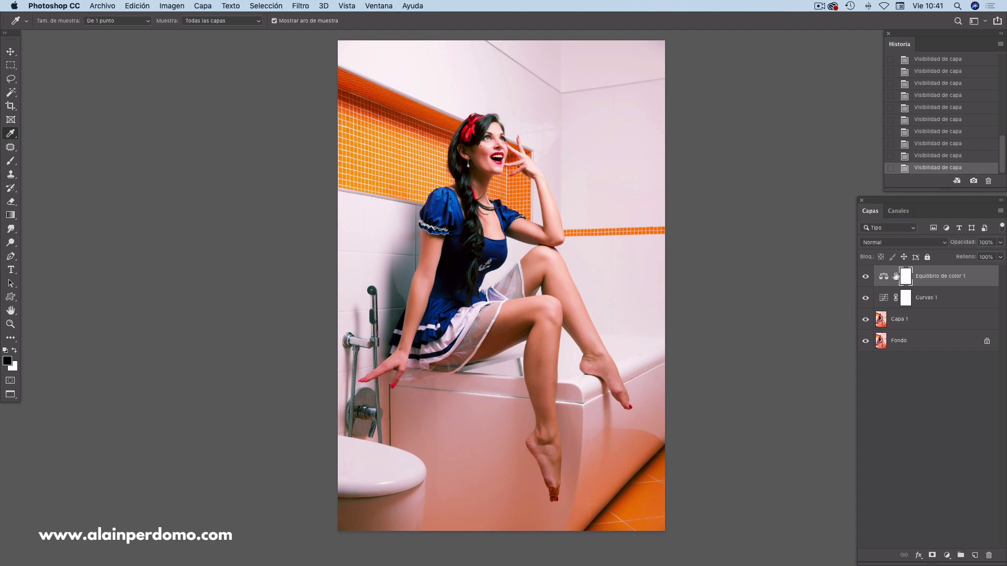
pyautogui.keyDown('alt'); pyautogui.click(865, 319); pyautogui.keyUp('alt')
pyautogui.keyDown('alt'); pyautogui.click(866, 320); pyautogui.keyUp('alt')
pyautogui.keyDown('alt'); pyautogui.click(865, 319); pyautogui.keyUp('alt')
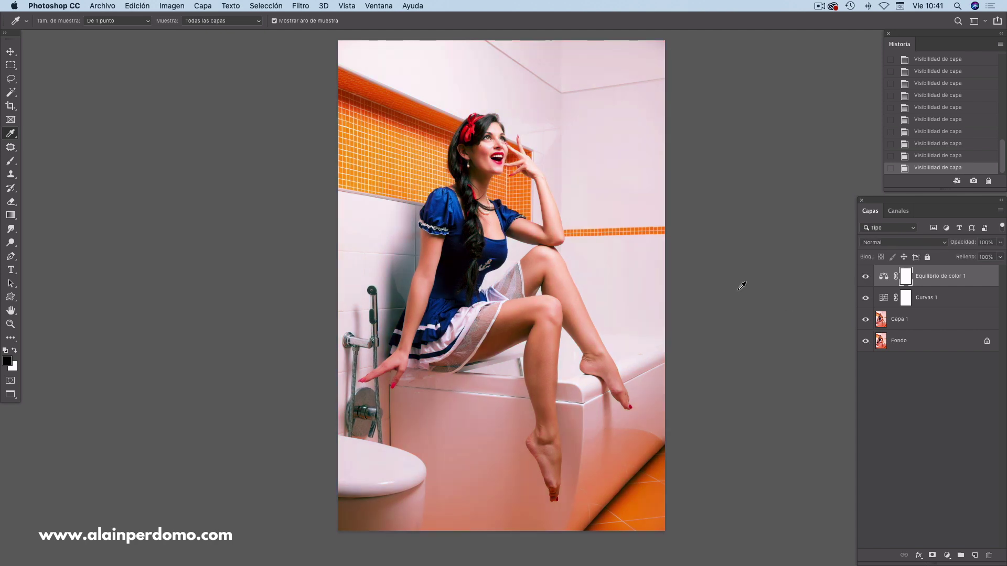